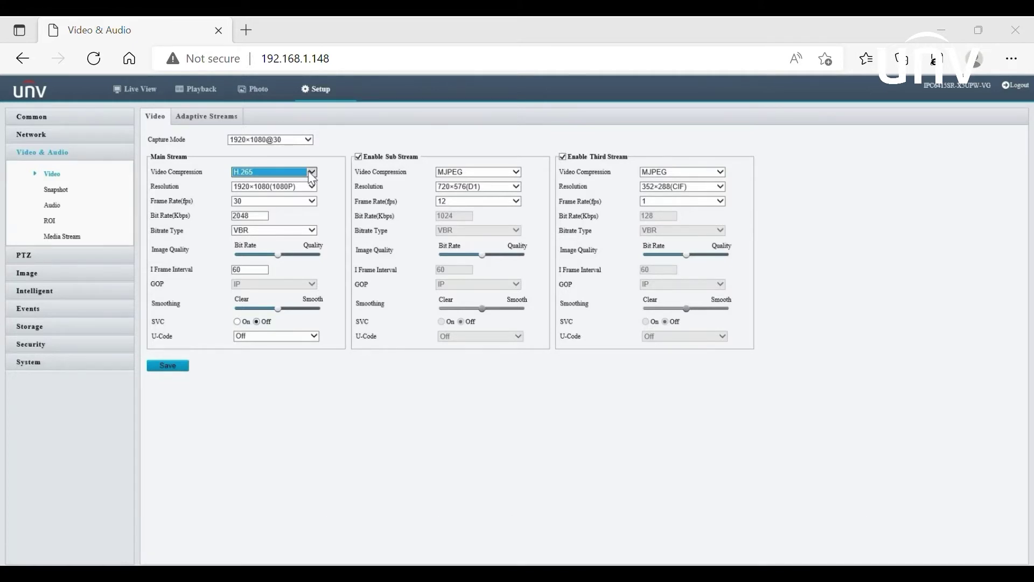
Step: Select 1920×1080(1080P) as the main stream's resolution and 30 fps as its frame rate
click(325, 191)
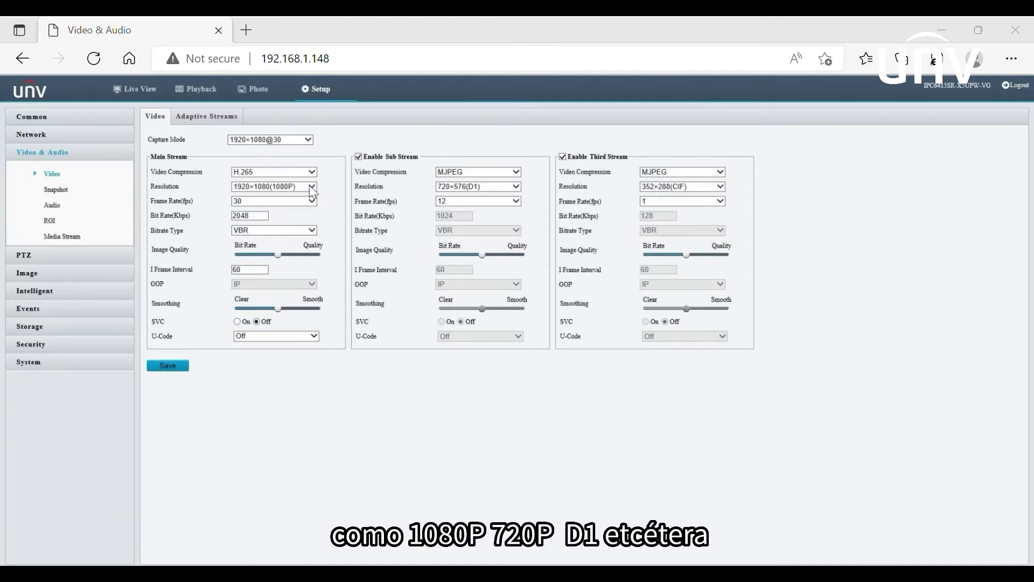
click(312, 186)
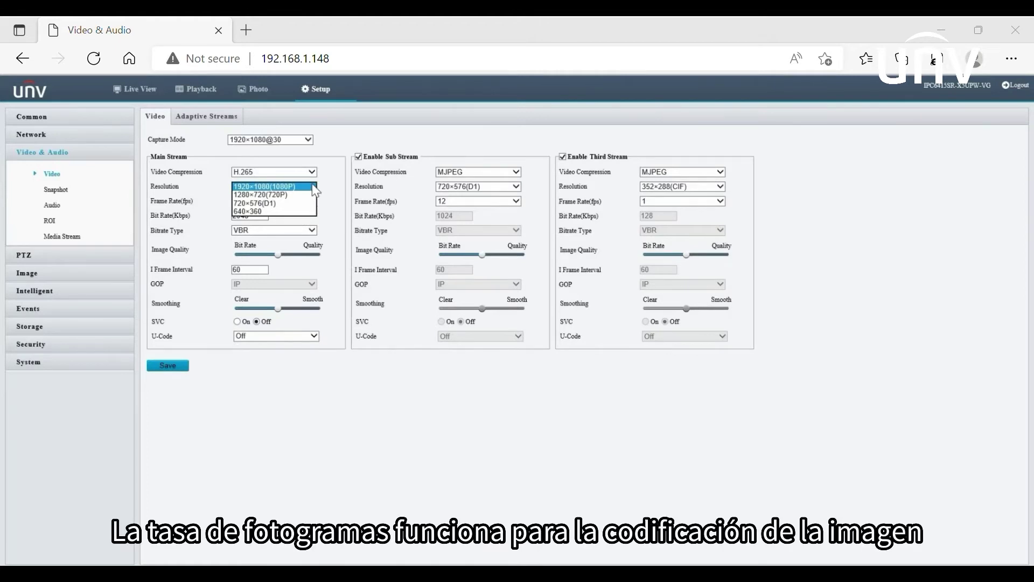
click(313, 187)
click(323, 213)
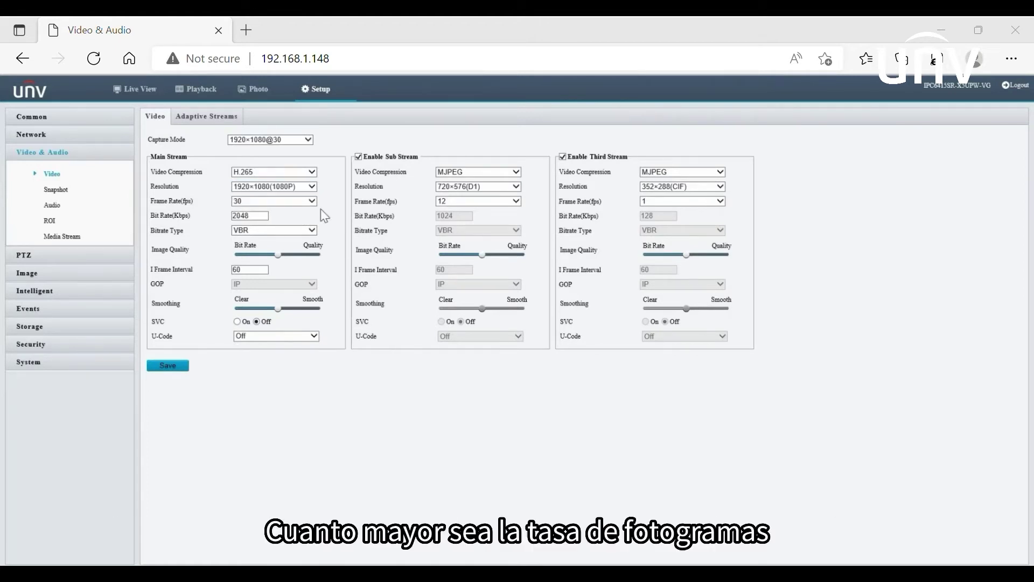
click(313, 202)
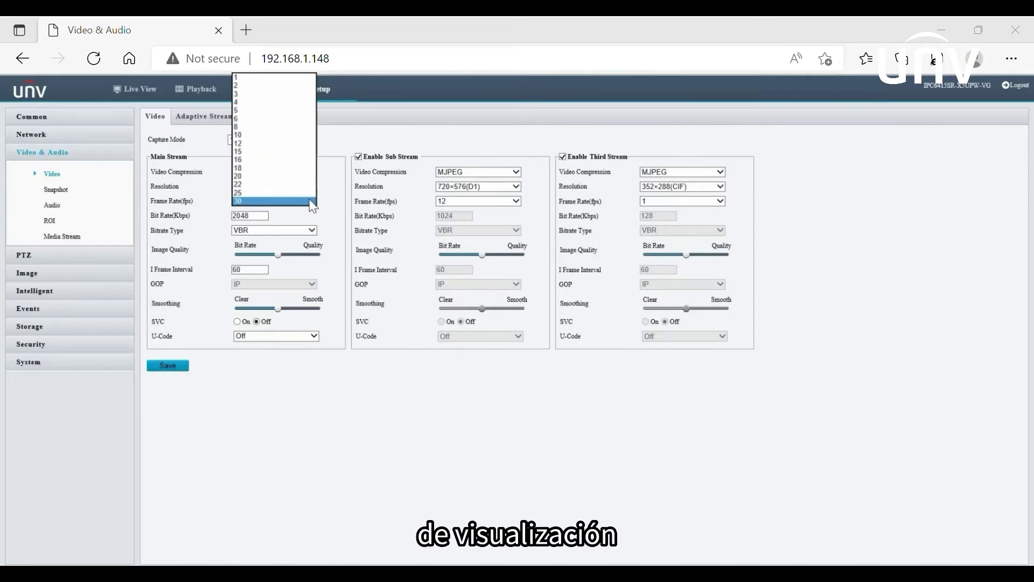
click(311, 203)
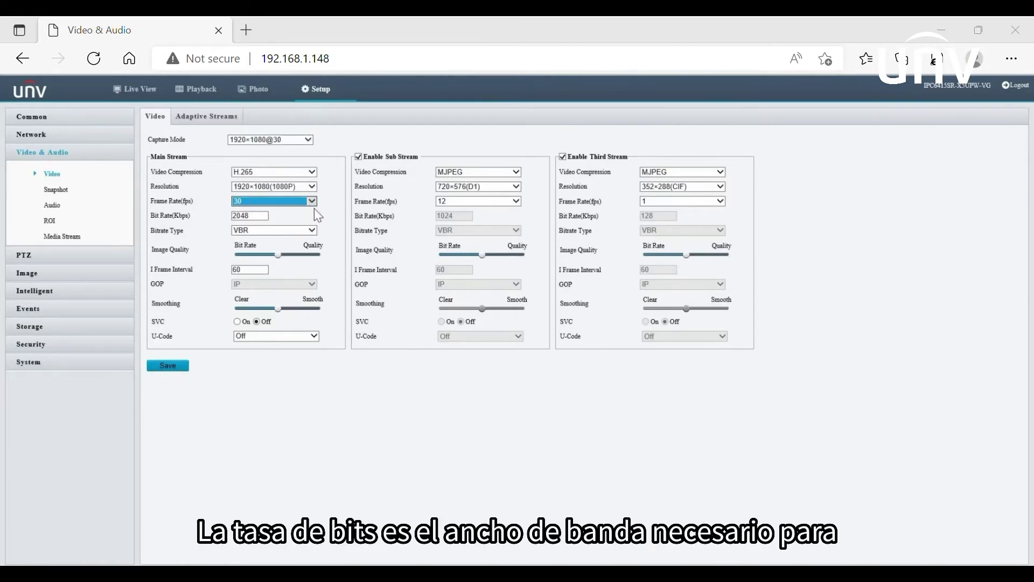
click(318, 216)
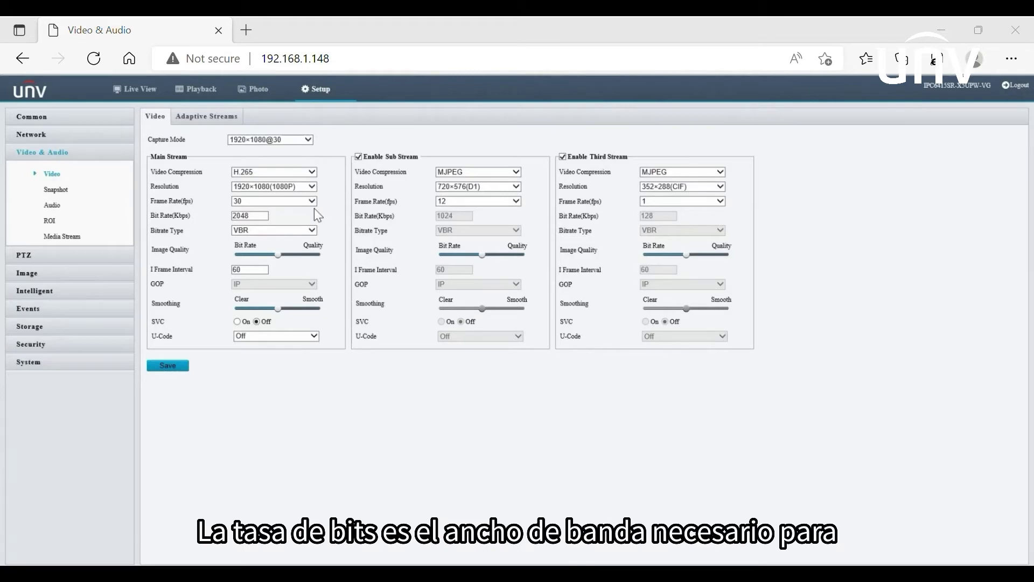
Step: Select VBR as the main stream's bitrate type and shift its image quality most of the way towards Quality
click(257, 216)
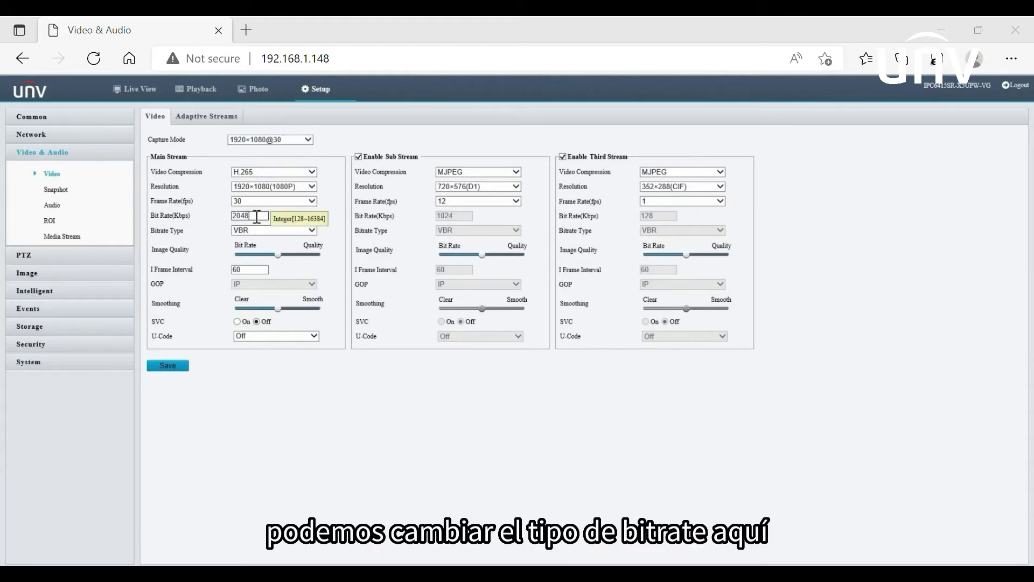
click(273, 231)
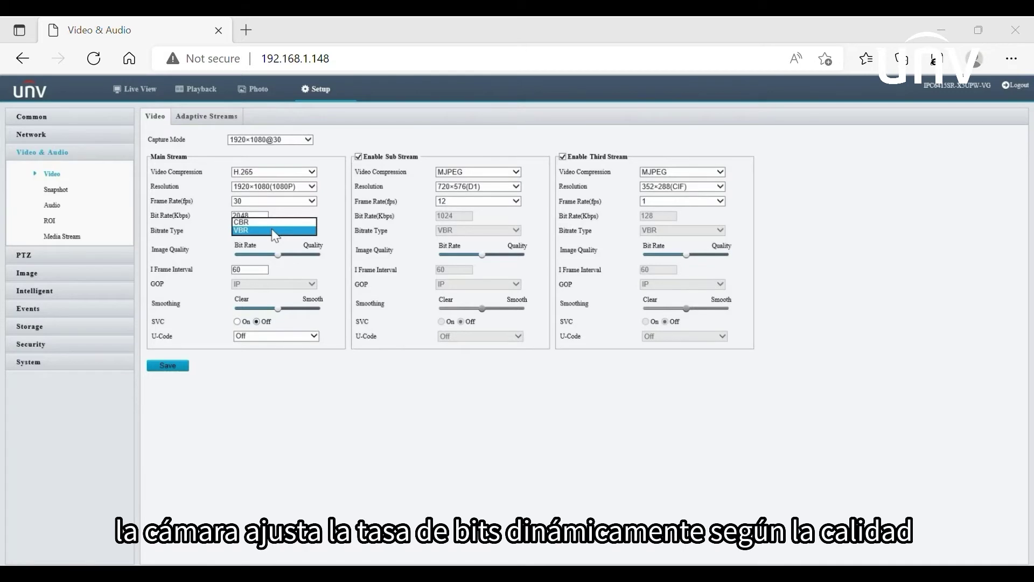
click(273, 231)
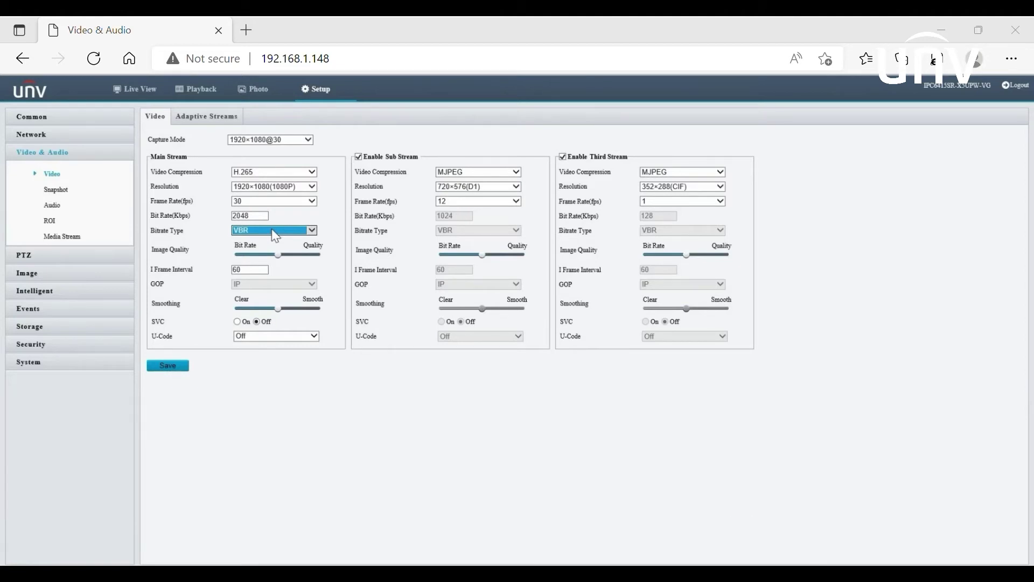
click(254, 255)
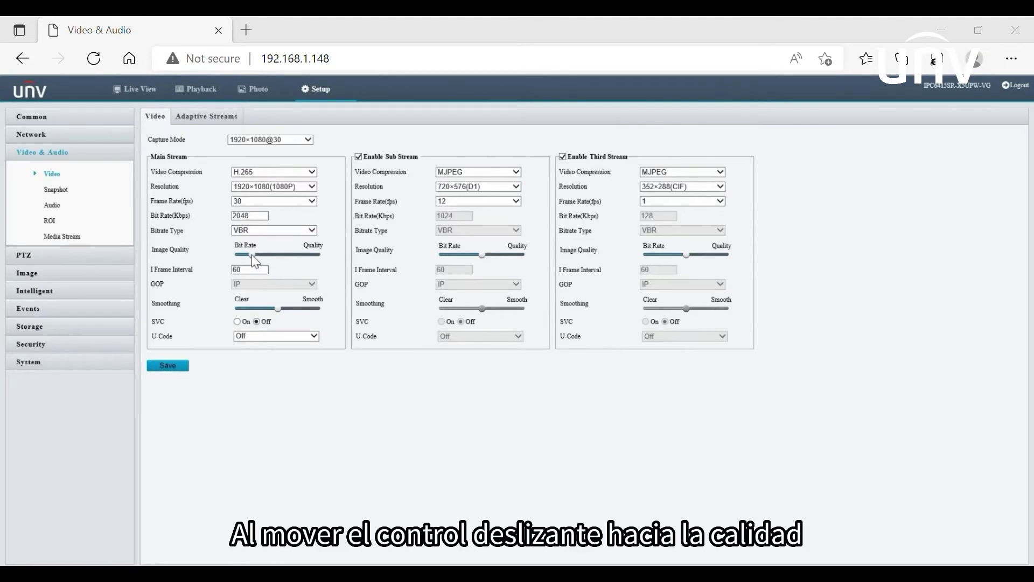
click(308, 255)
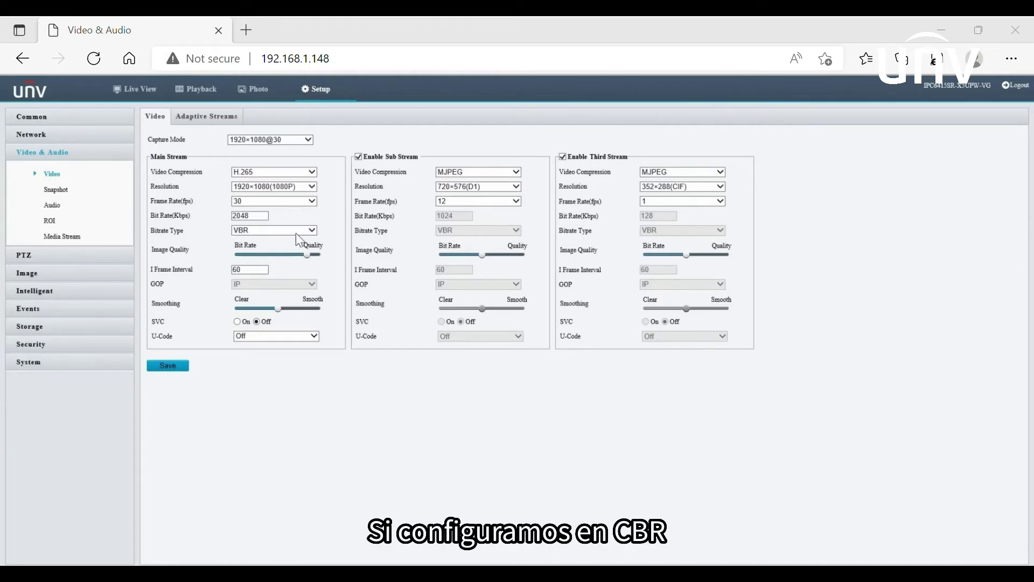
Step: Change the main stream's bitrate type to CBR
click(292, 231)
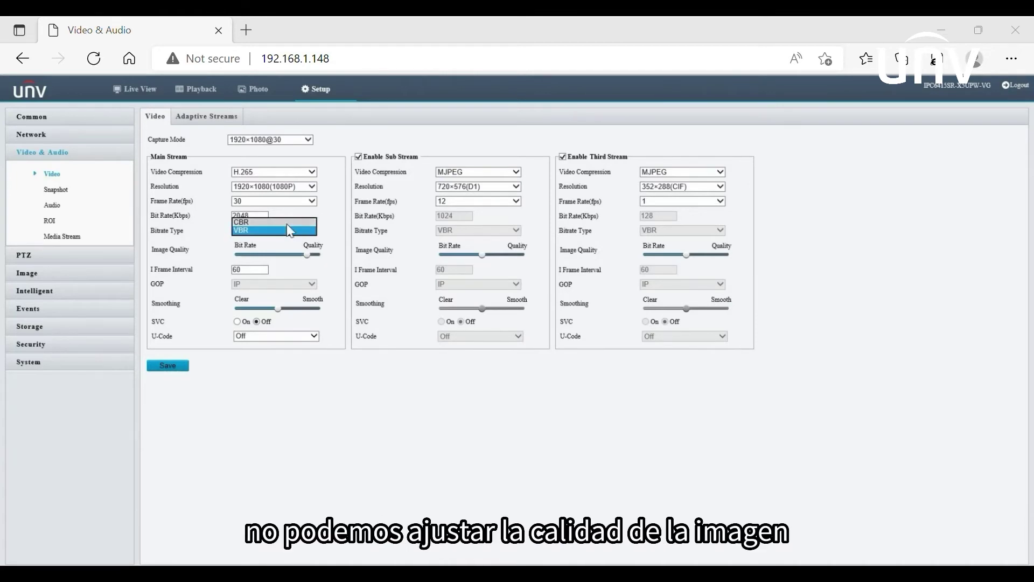
click(287, 223)
click(320, 262)
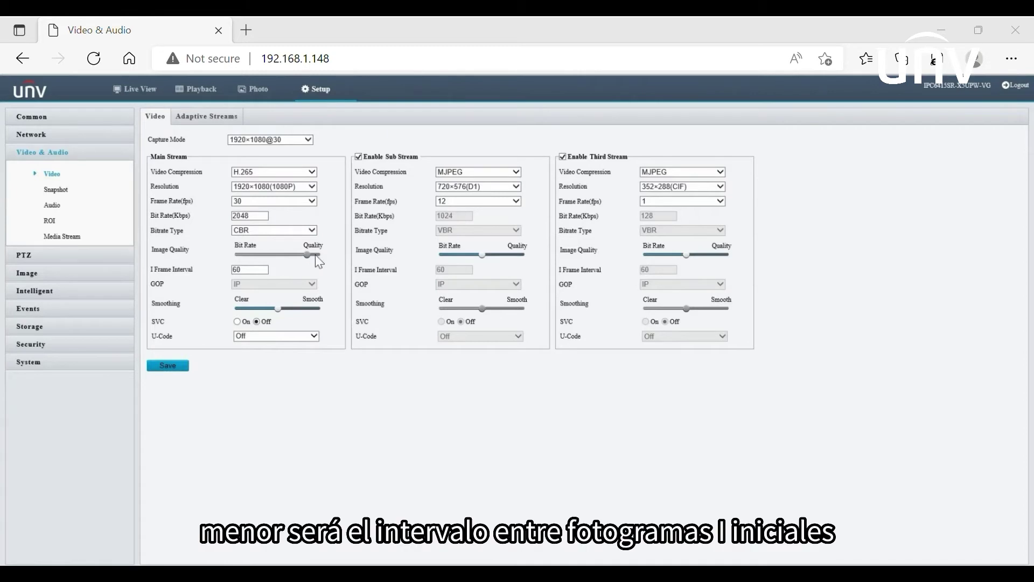
Step: Shift the main stream's smoothing most of the way towards Smooth and turn SVC on
click(255, 270)
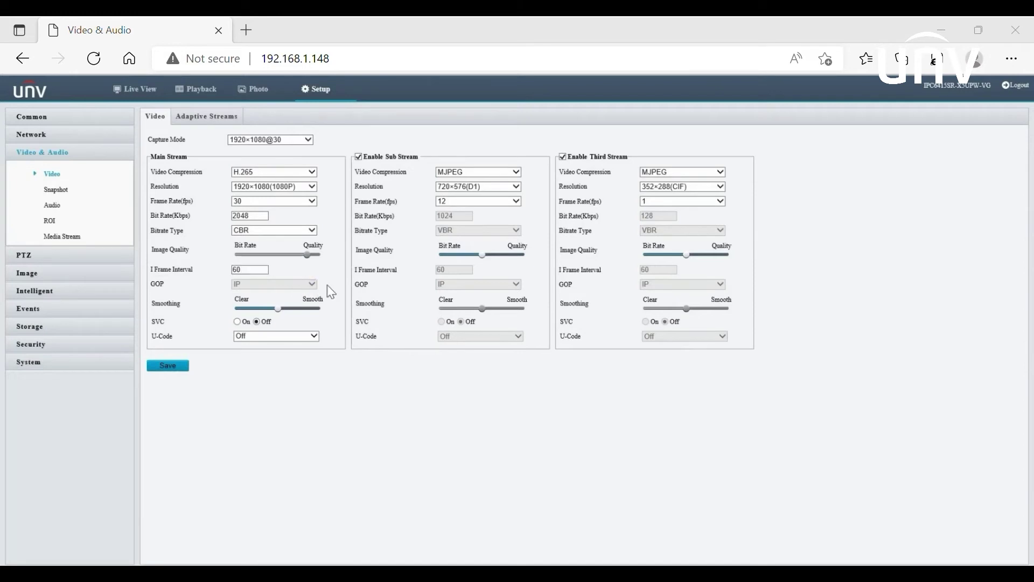
drag(271, 309, 236, 308)
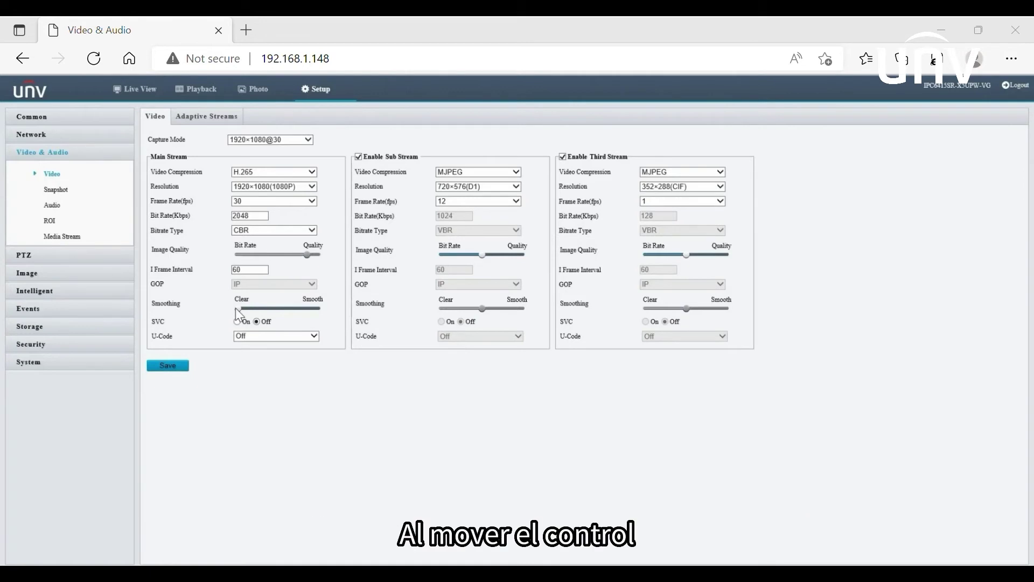
drag(235, 308, 302, 309)
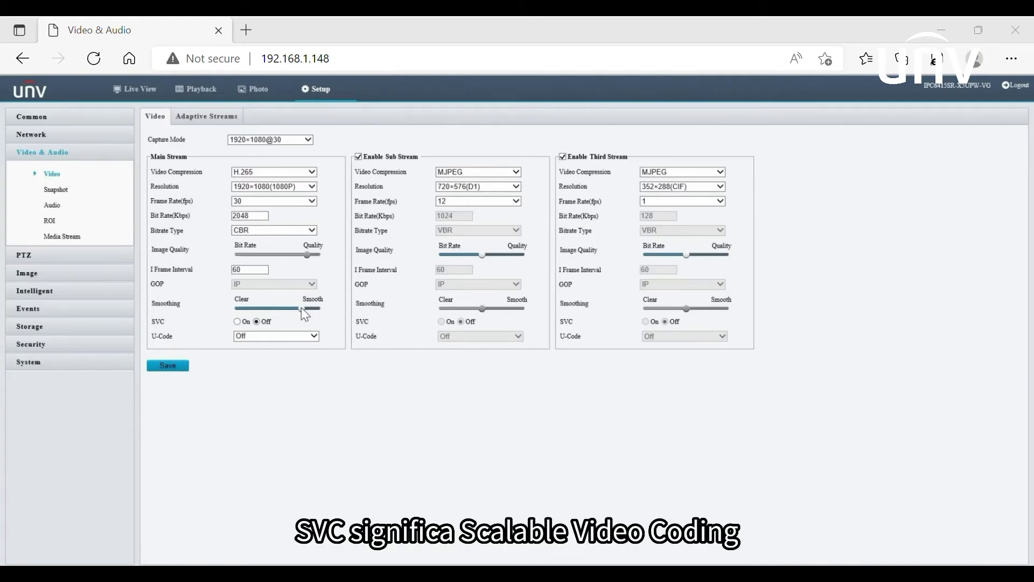
click(237, 322)
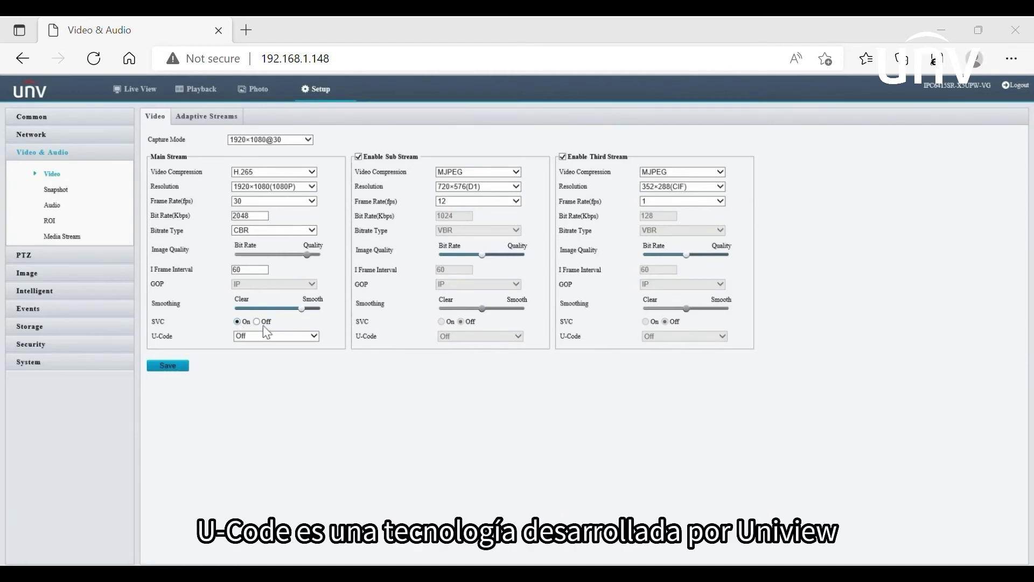
Step: Review the U-Code modes available for the main stream and save the video settings
click(288, 333)
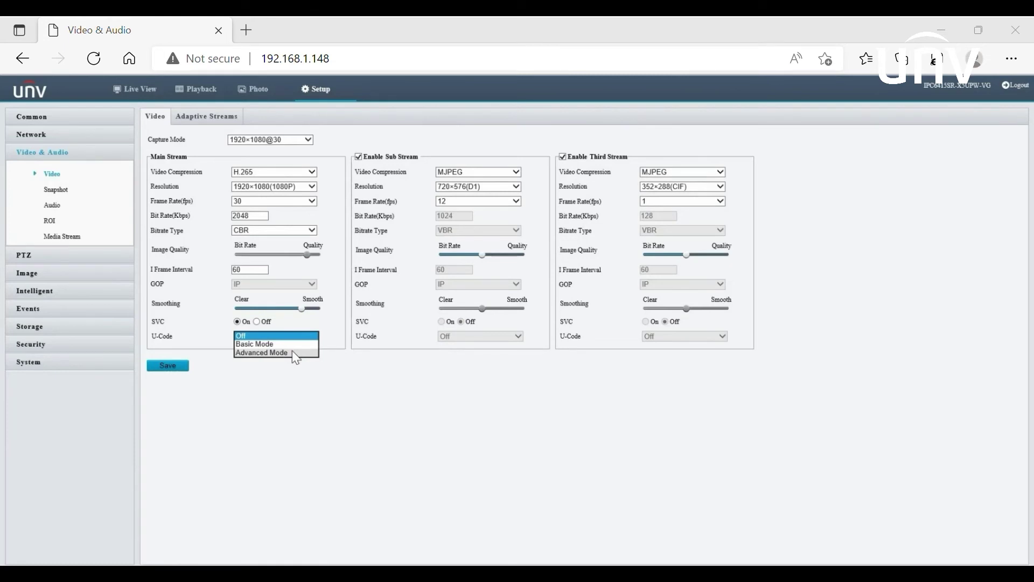
click(297, 366)
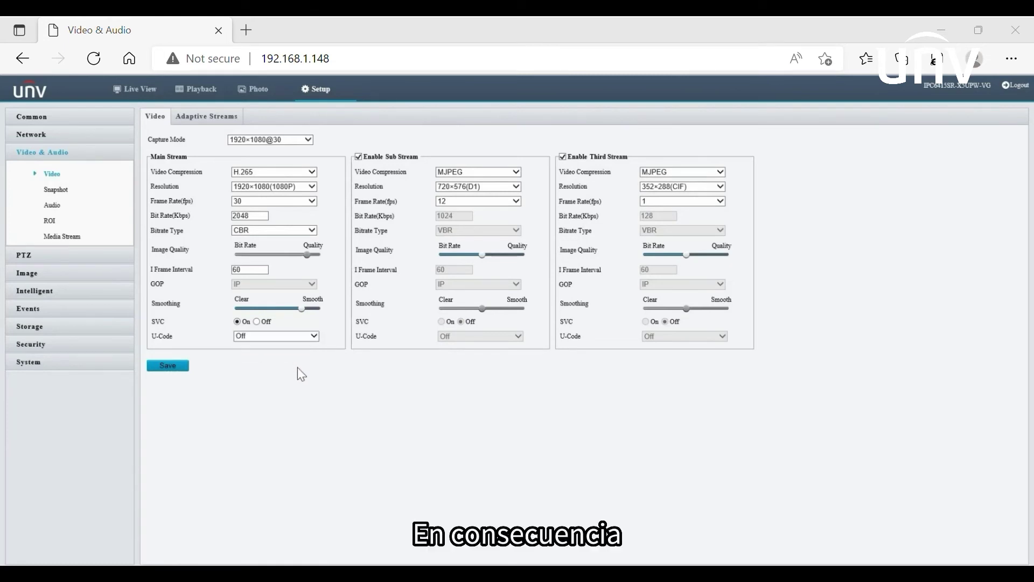
click(178, 367)
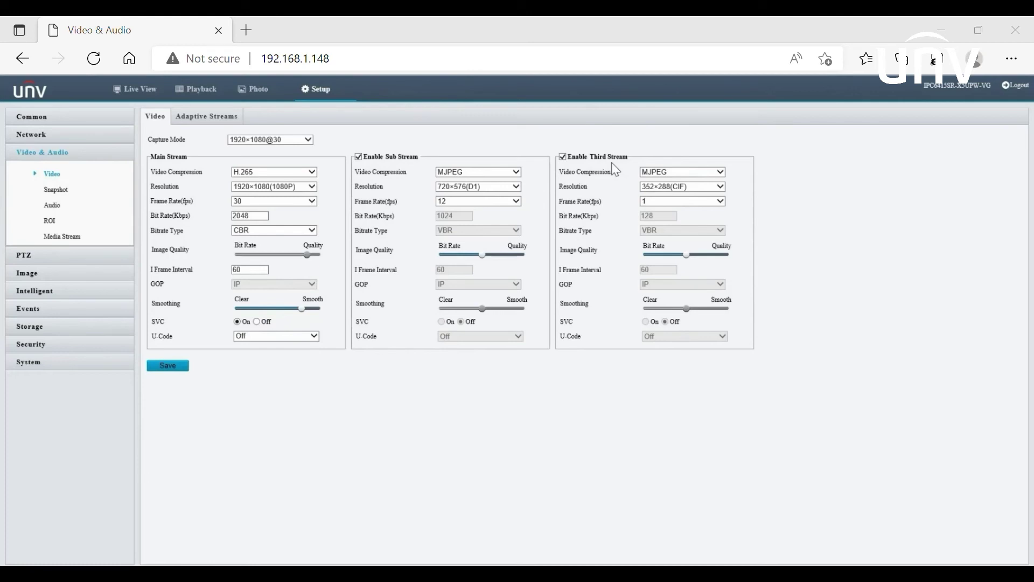
Step: Open the Snapshot settings, select 1920×1080 as the resolution and check the maximum size field
click(63, 191)
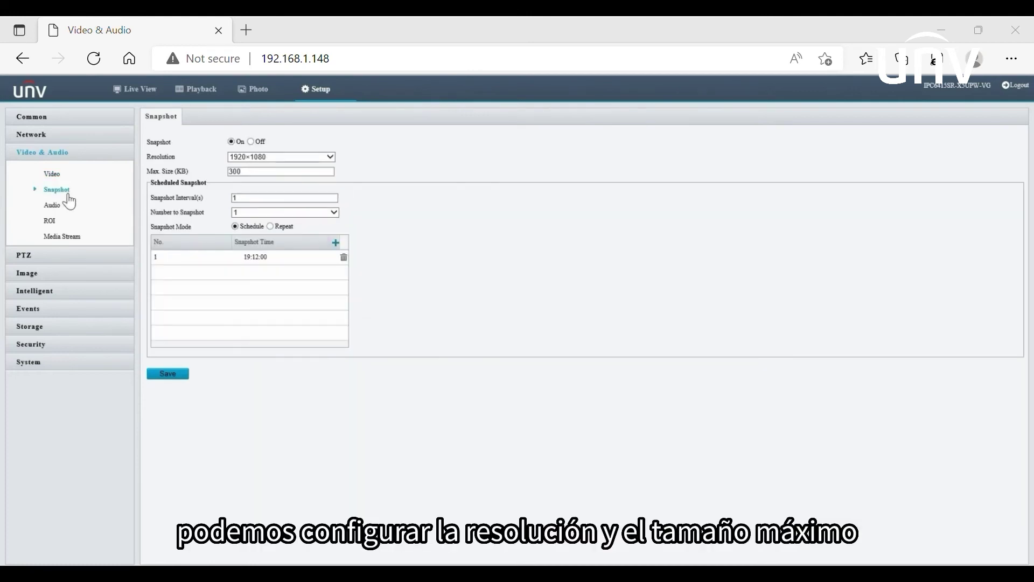
click(249, 160)
click(248, 161)
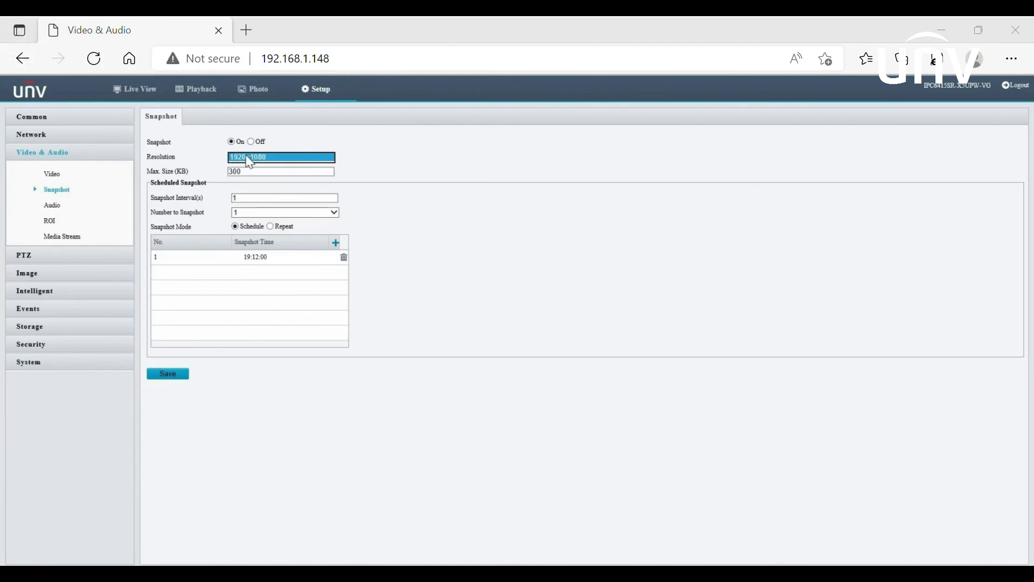
click(303, 170)
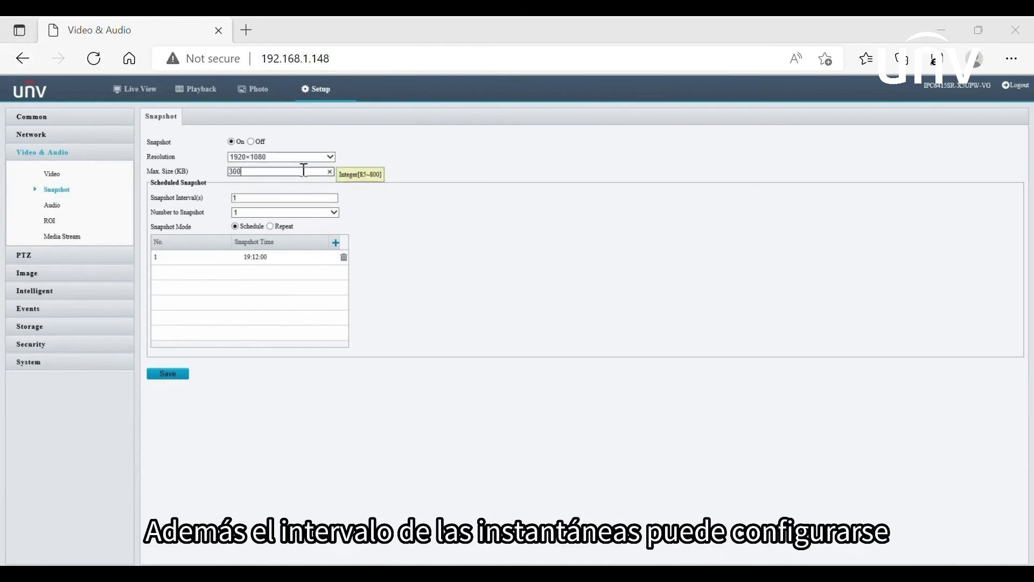
Step: Check the snapshot interval field and set the number to snapshot to 2
click(311, 198)
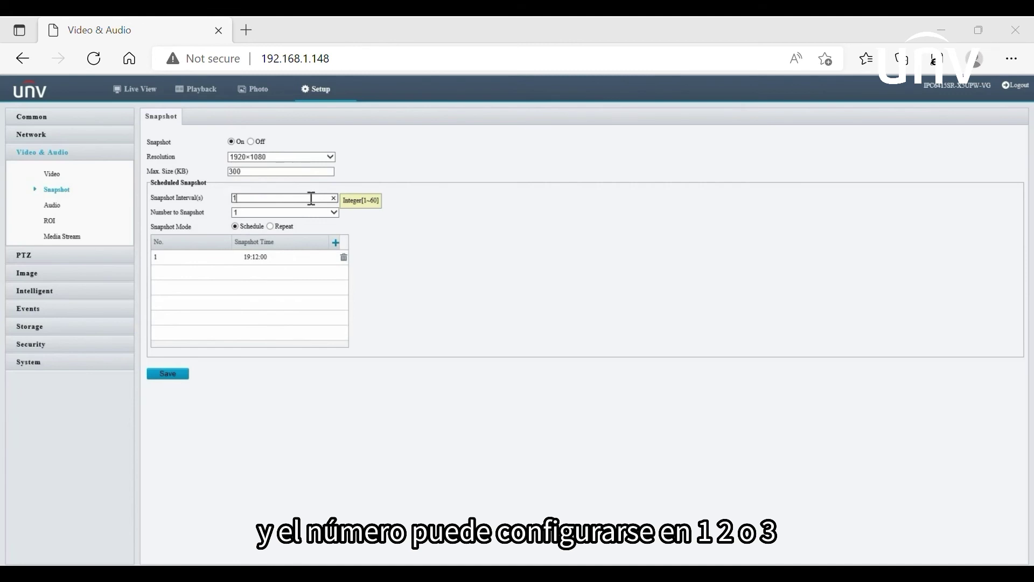
click(314, 213)
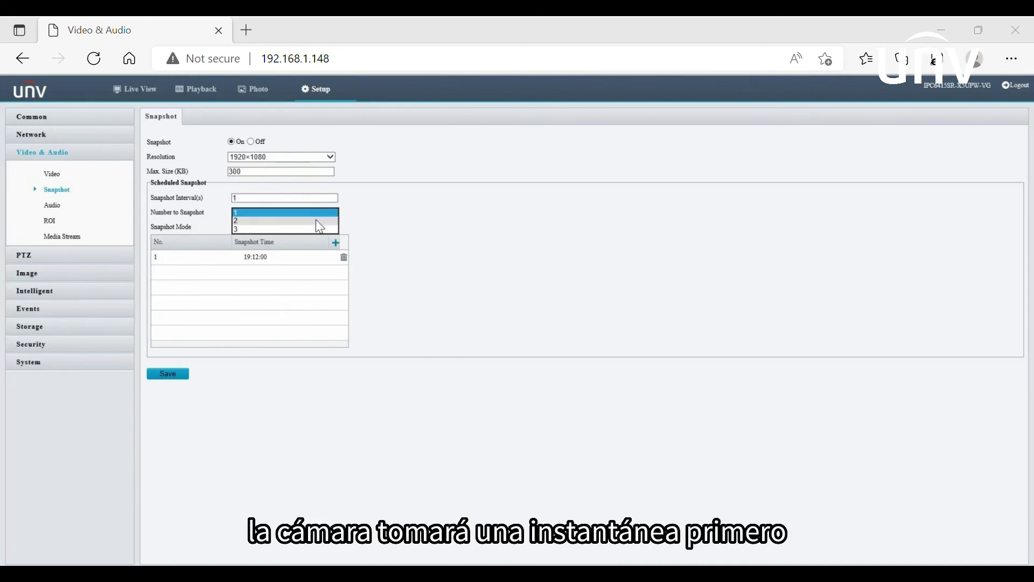
click(315, 220)
click(316, 220)
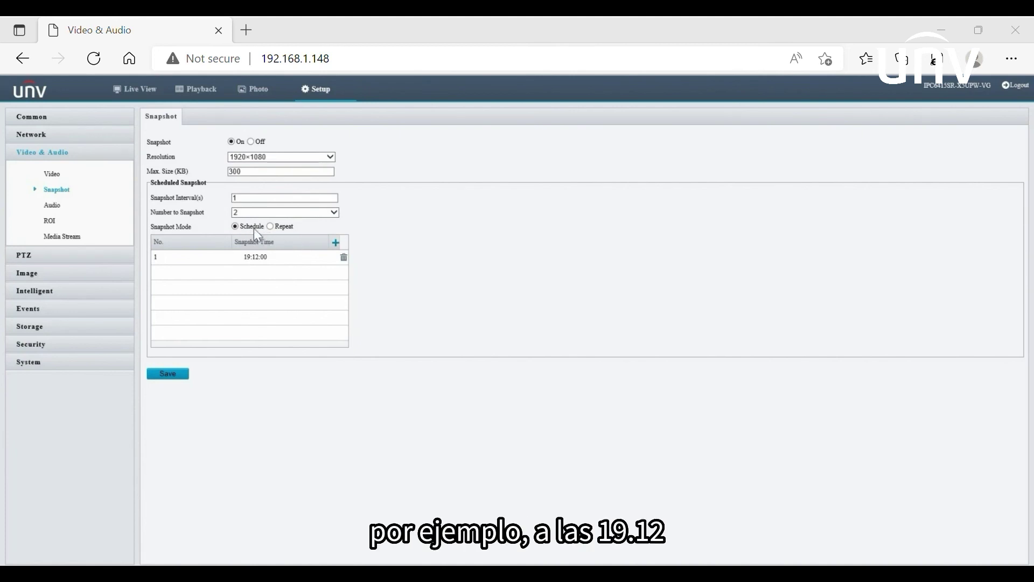
Step: Look at the time choices for adding a scheduled snapshot and switch the snapshot mode to Repeat
click(335, 243)
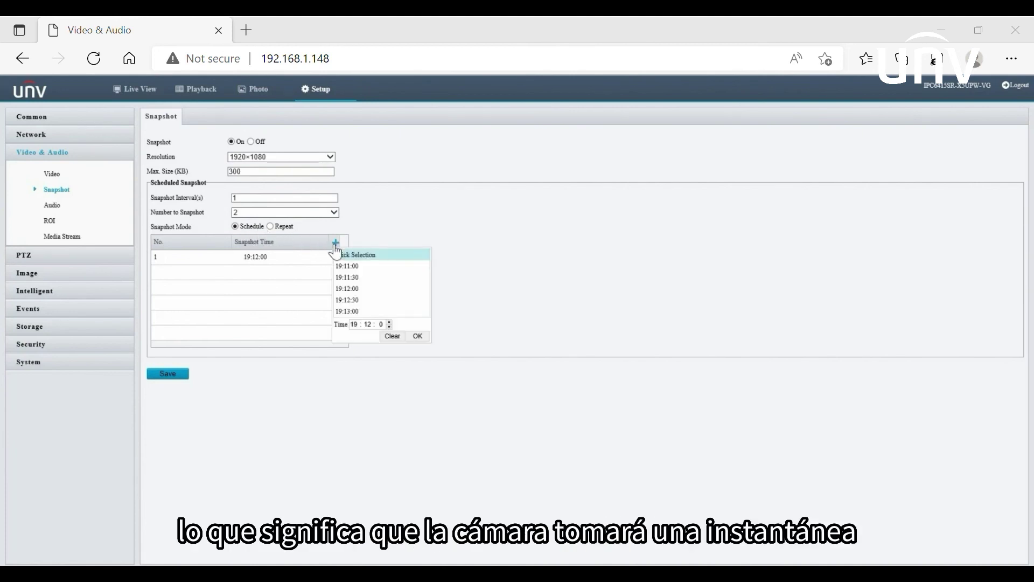
click(395, 294)
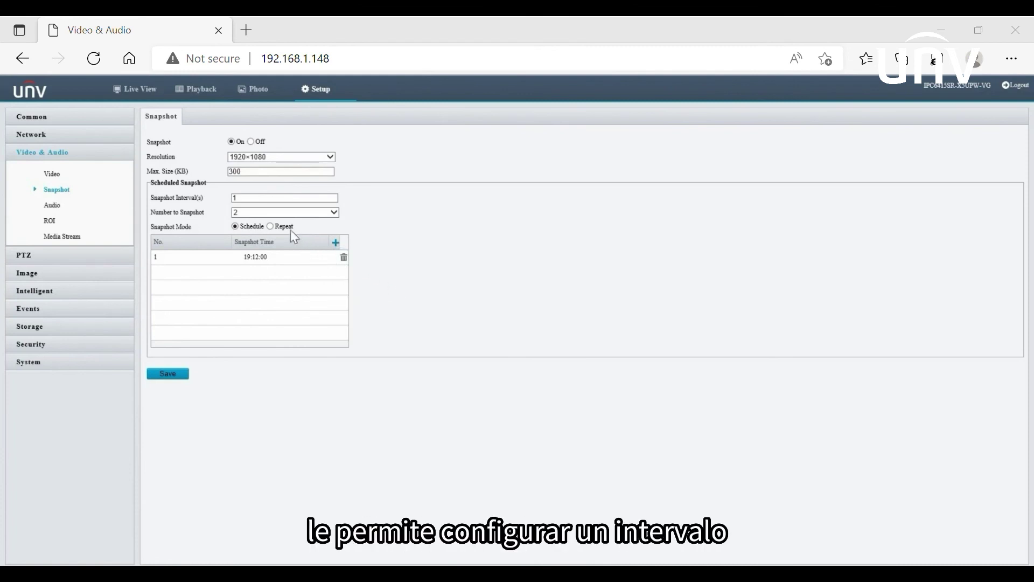
click(270, 227)
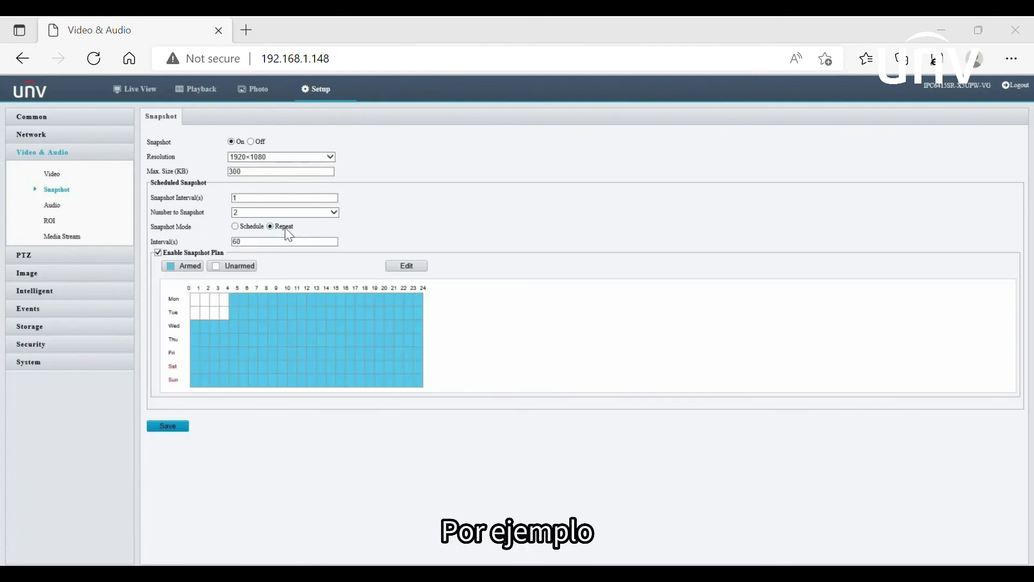